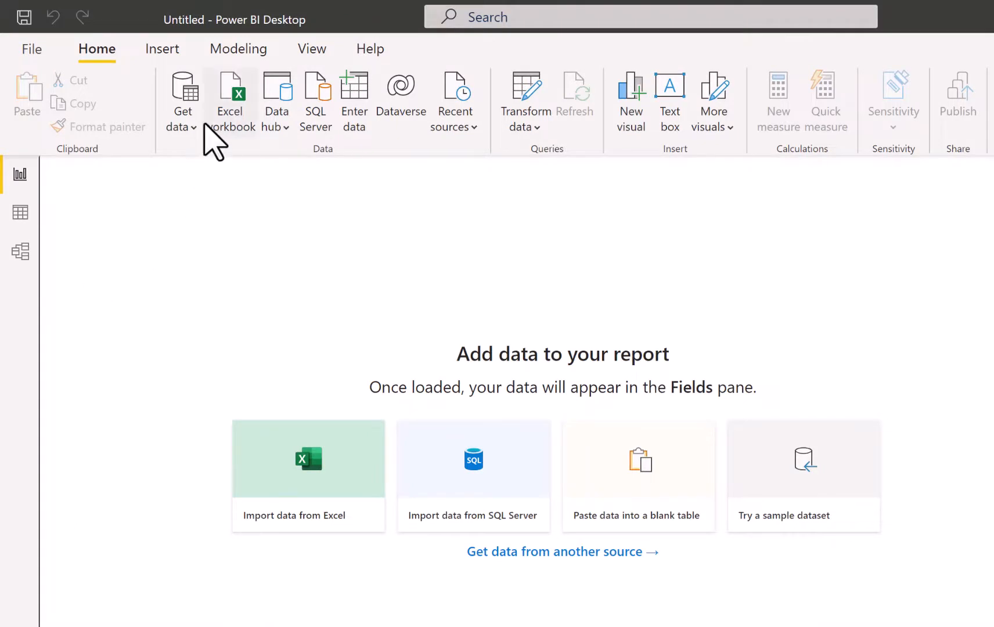
Browse the common data sources and the full connector catalogue, then close it without choosing one
{"action": "left_click", "coordinate": [187, 129]}
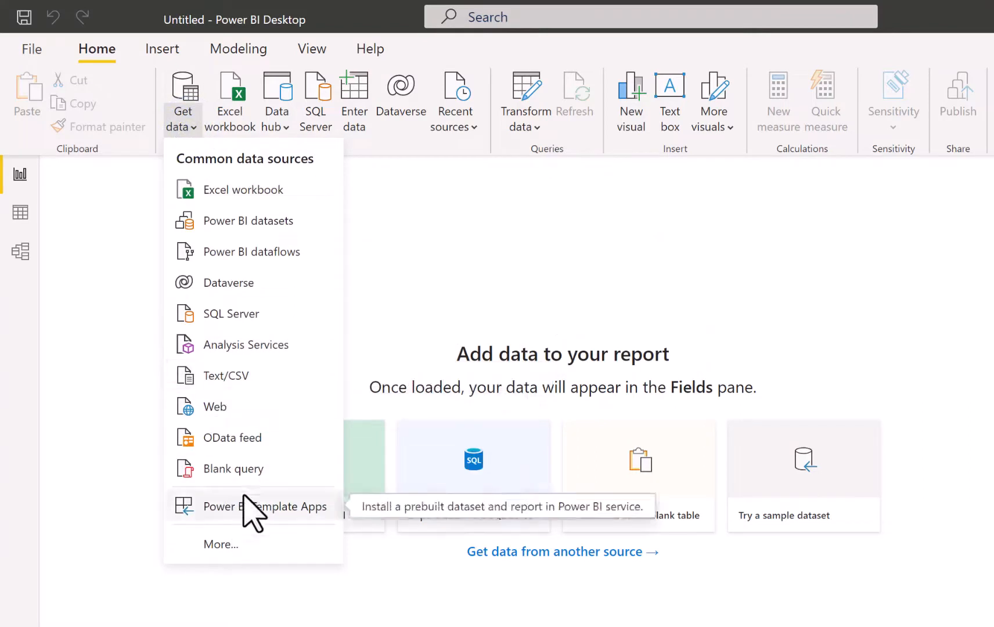
{"action": "left_click", "coordinate": [250, 549]}
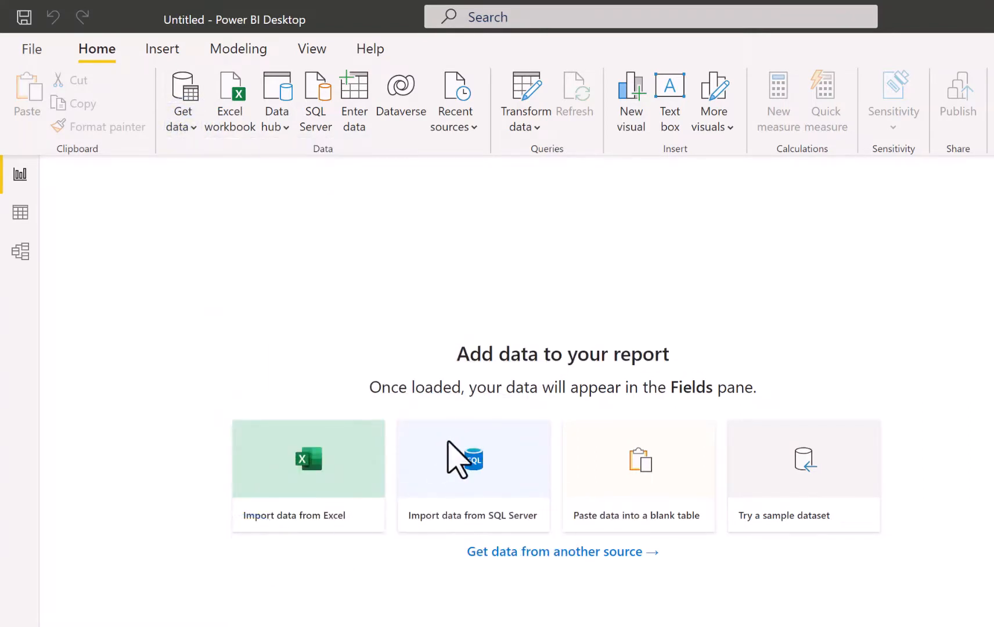
{"action": "left_click_drag", "start_coordinate": [913, 244], "coordinate": [878, 478]}
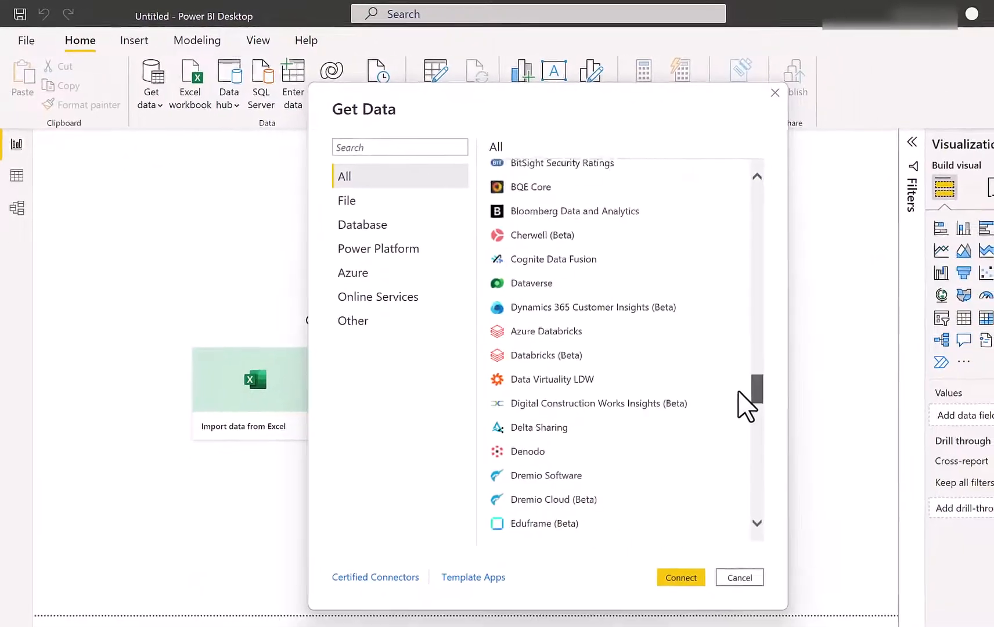
{"action": "left_click_drag", "start_coordinate": [738, 392], "coordinate": [744, 356]}
{"action": "left_click_drag", "start_coordinate": [675, 323], "coordinate": [675, 317]}
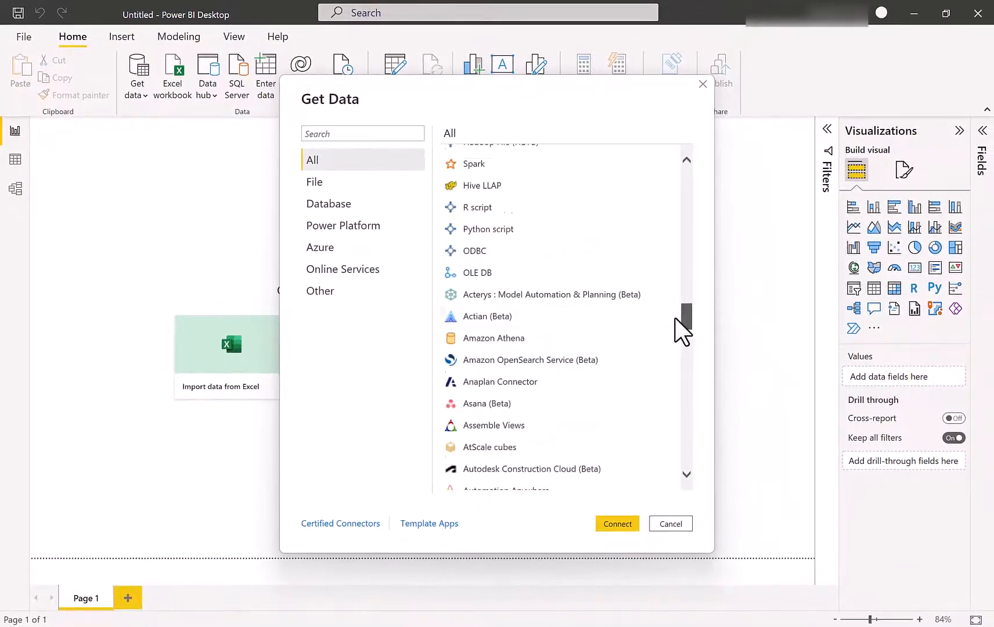
{"action": "left_click", "coordinate": [668, 524]}
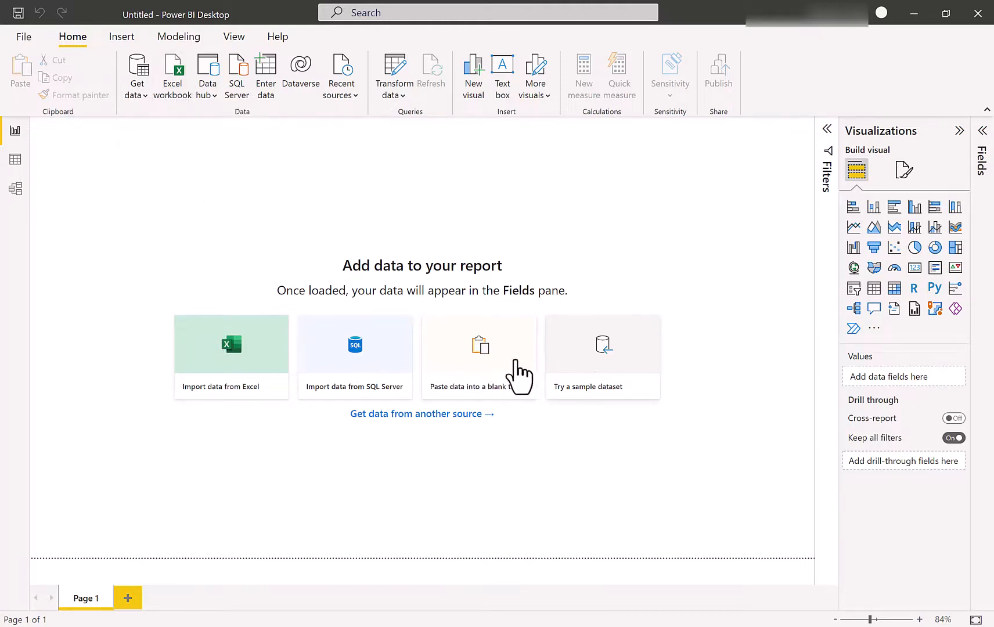
Start an Excel import and select the workbook in ITEP Case > group folder > Transformed Data
{"action": "left_click", "coordinate": [225, 357]}
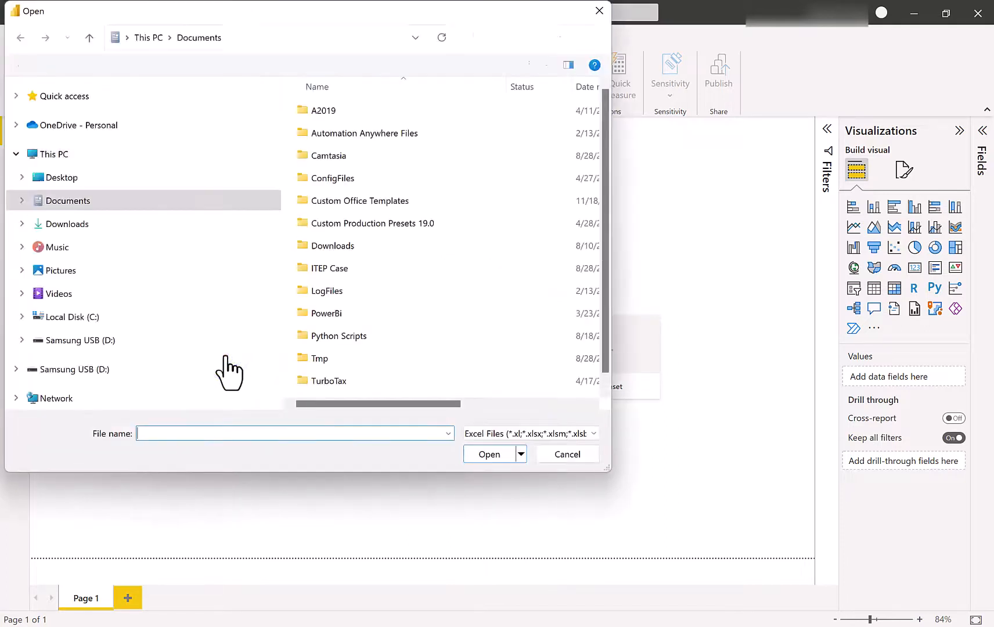
{"action": "double_click", "coordinate": [309, 266]}
{"action": "double_click", "coordinate": [337, 110]}
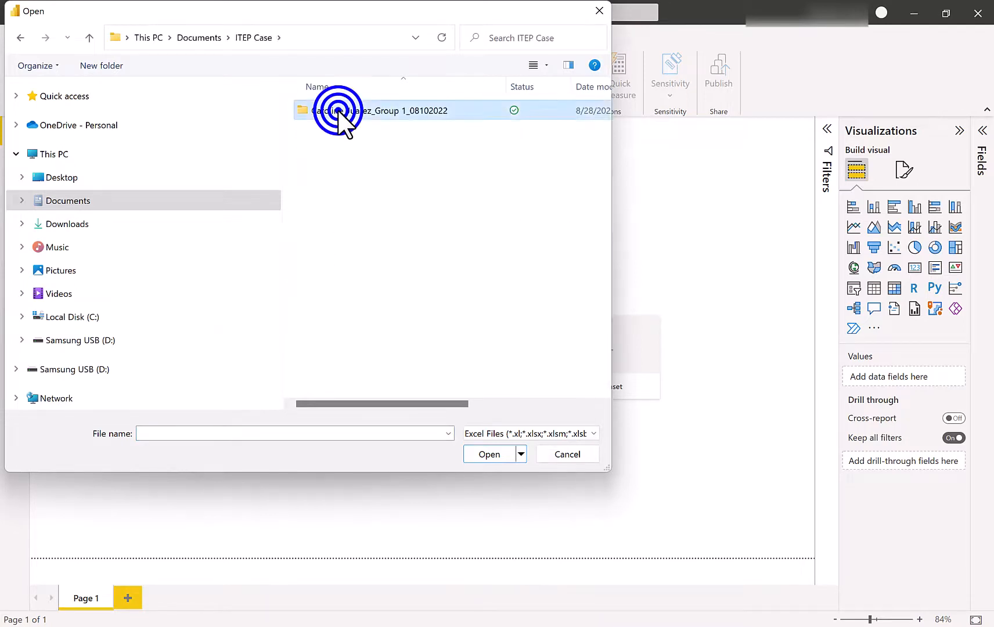
{"action": "left_click", "coordinate": [329, 132]}
{"action": "double_click", "coordinate": [329, 133]}
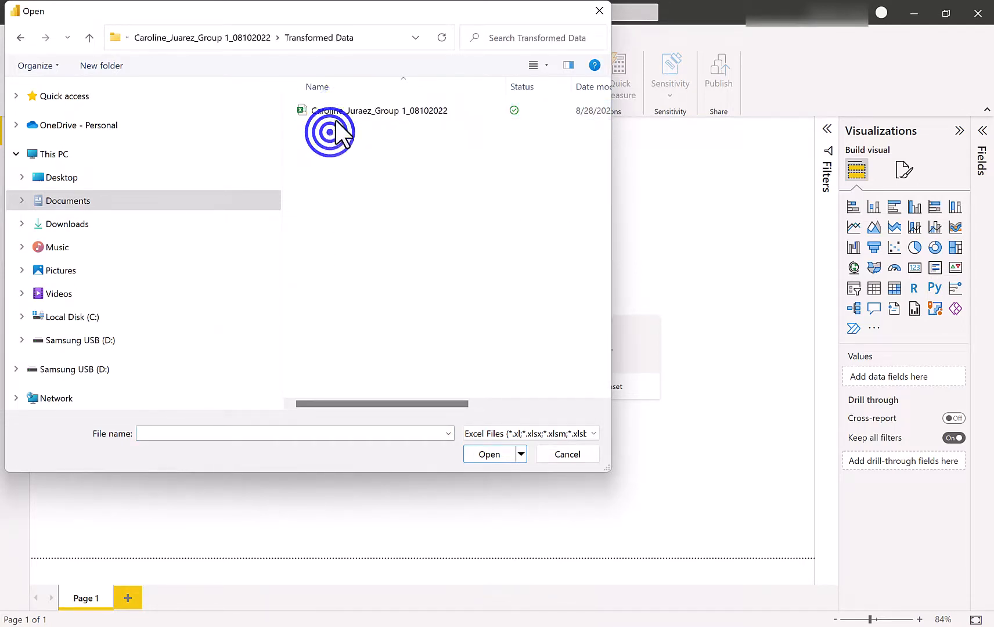
{"action": "left_click", "coordinate": [345, 111]}
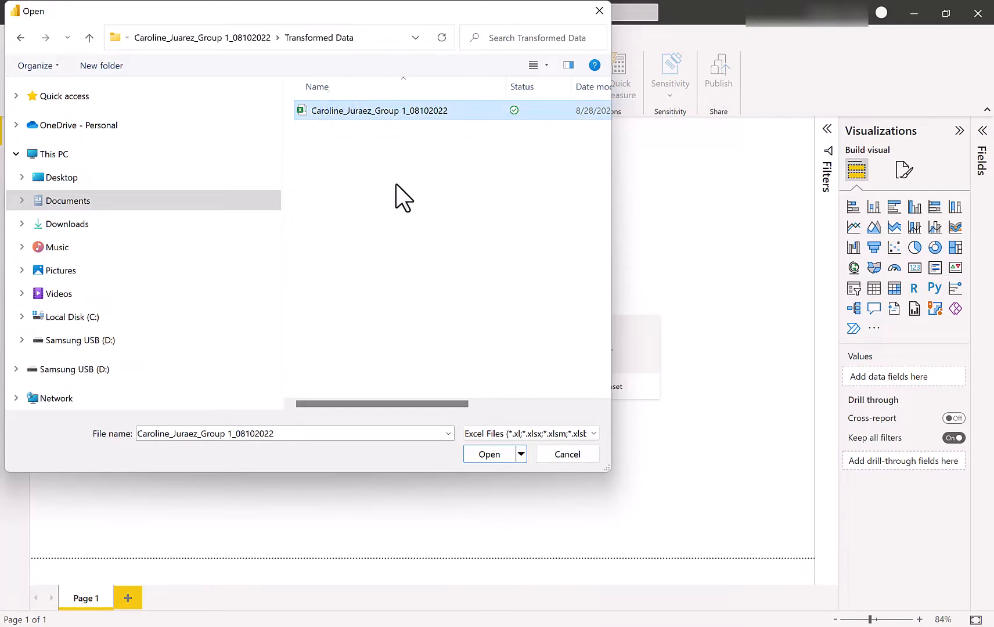
Open the chosen workbook, tick the Group 1_08102022 table in the Navigator, and load it
{"action": "left_click", "coordinate": [500, 457]}
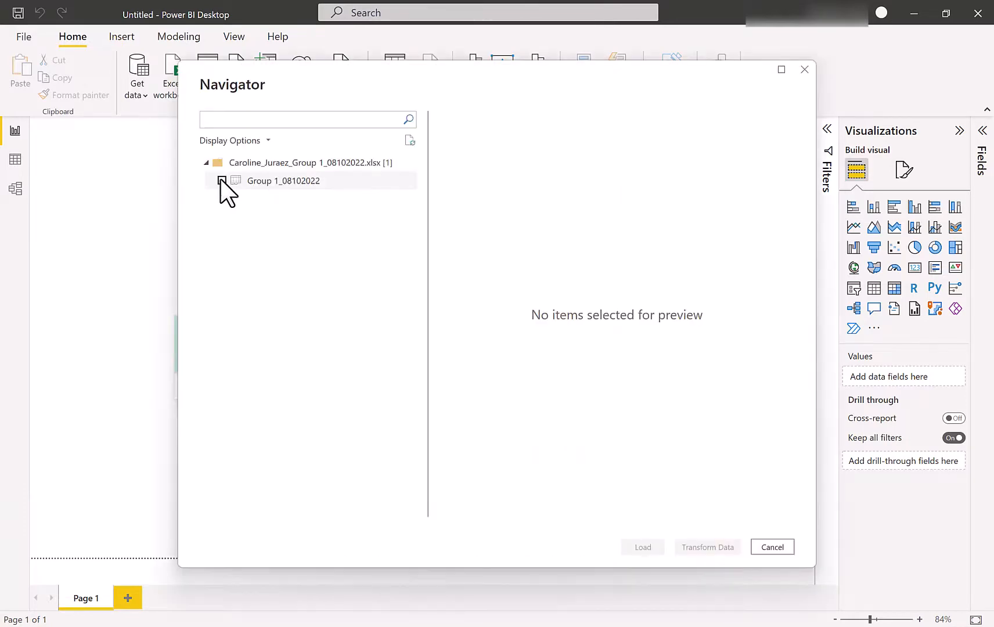
{"action": "left_click", "coordinate": [219, 181]}
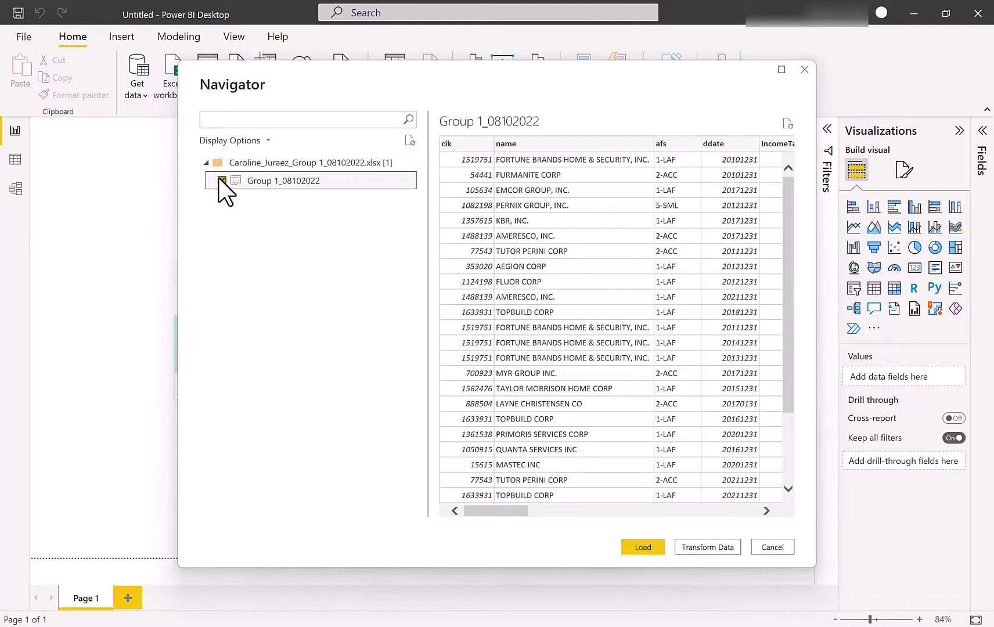
{"action": "left_click", "coordinate": [649, 547]}
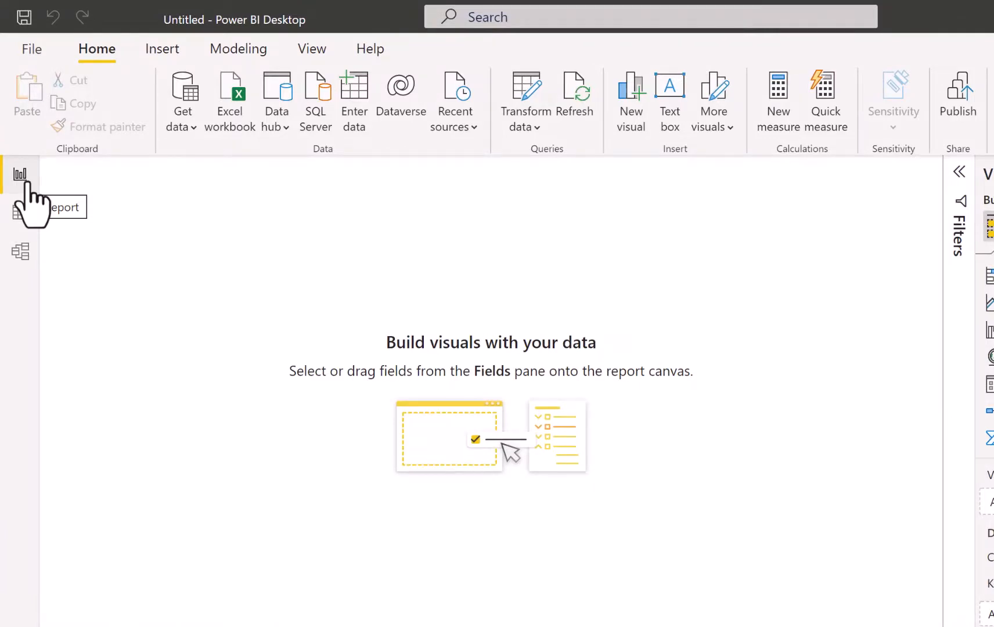
Review Group 1_08102022's rows and fields in Data view, select the name column, then view the model diagram
{"action": "left_click", "coordinate": [21, 209]}
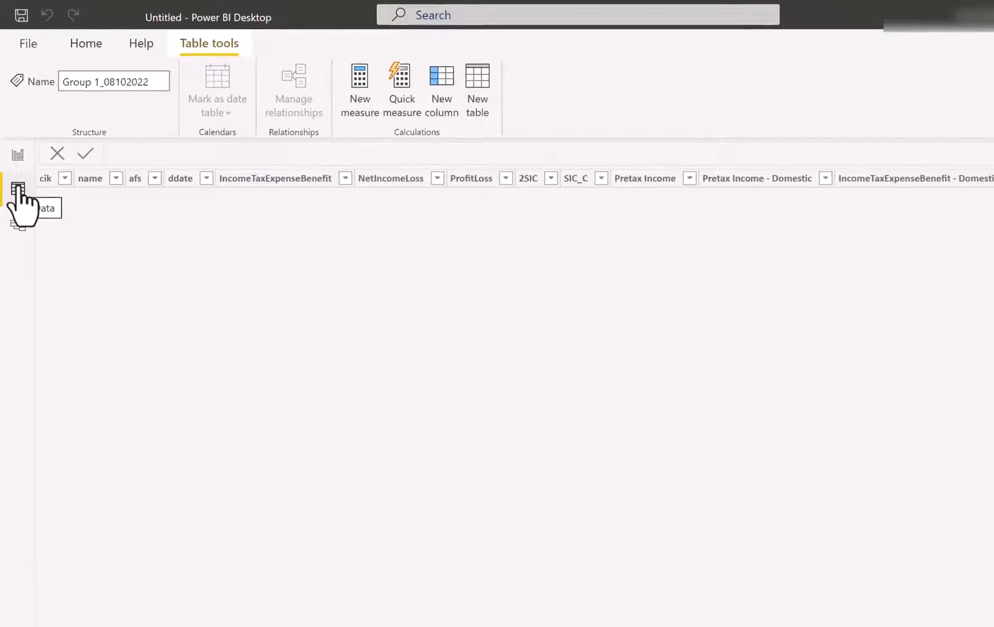
{"action": "left_click", "coordinate": [873, 186]}
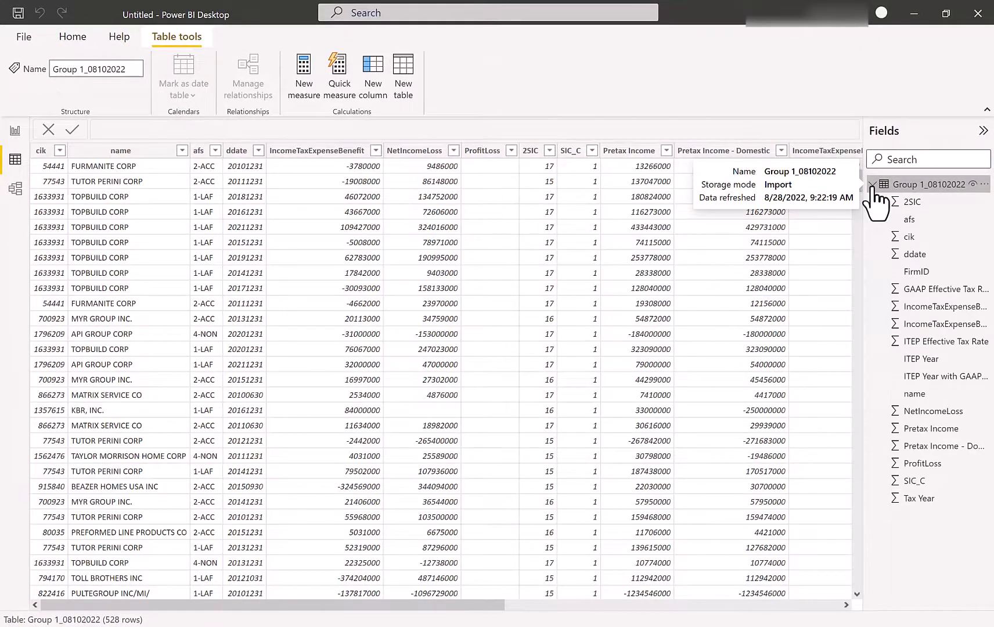
{"action": "left_click", "coordinate": [183, 150]}
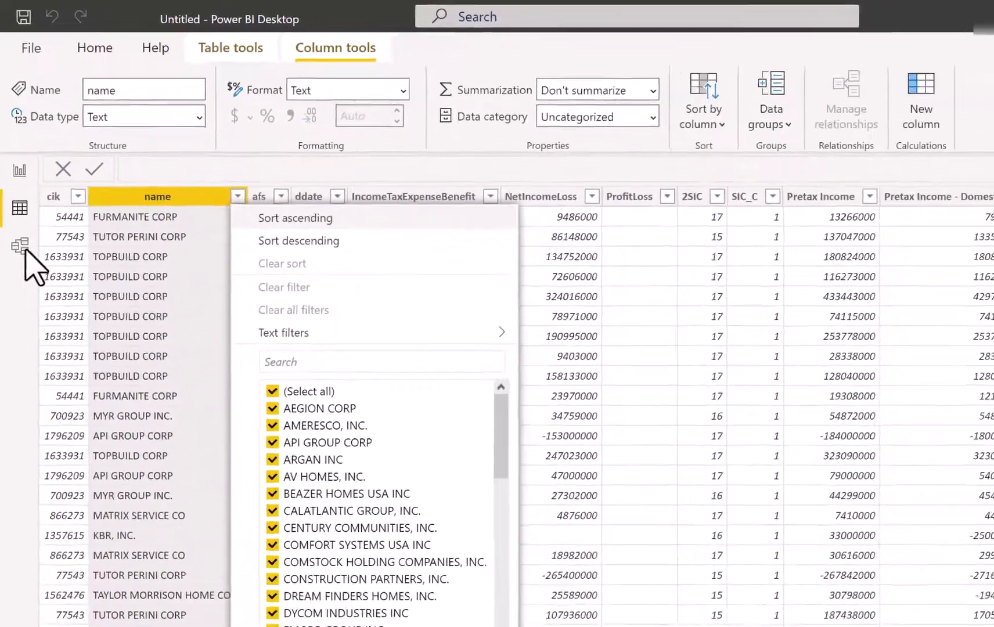
{"action": "left_click", "coordinate": [20, 246]}
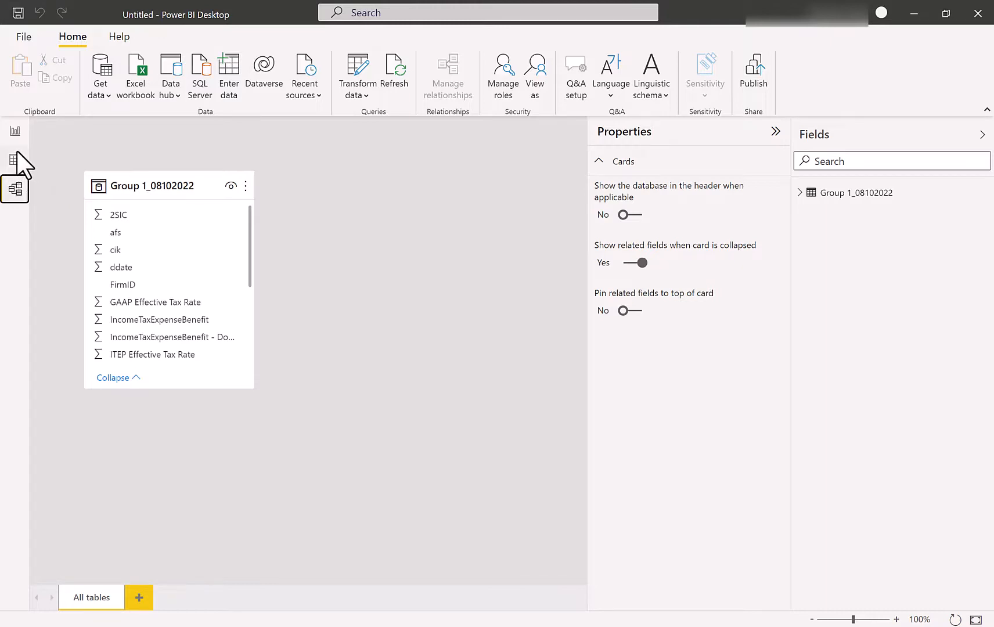
Go back to the empty Report view canvas
{"action": "left_click", "coordinate": [14, 131]}
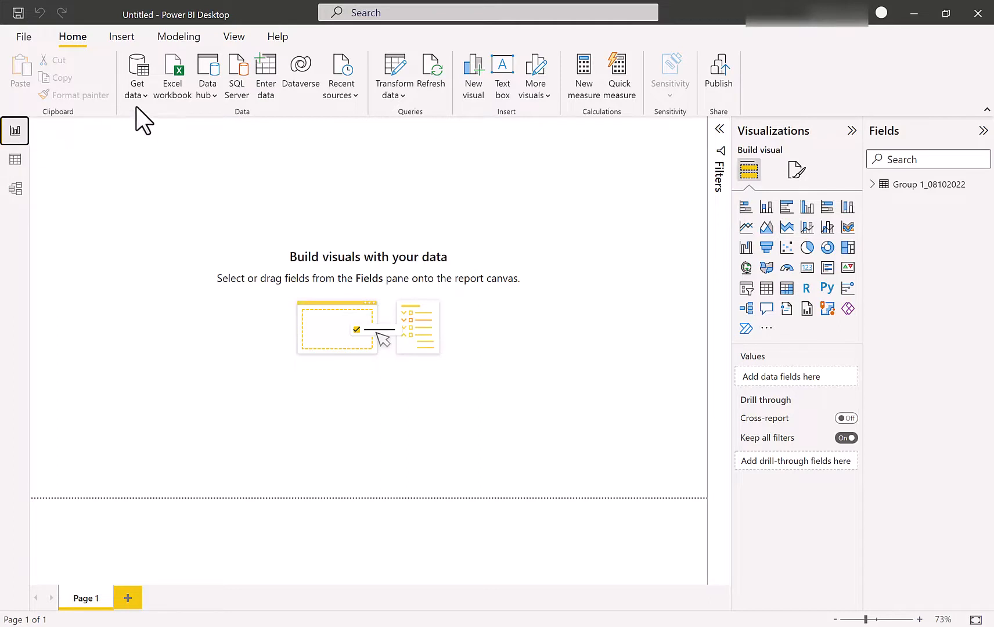
{"action": "left_click", "coordinate": [402, 98]}
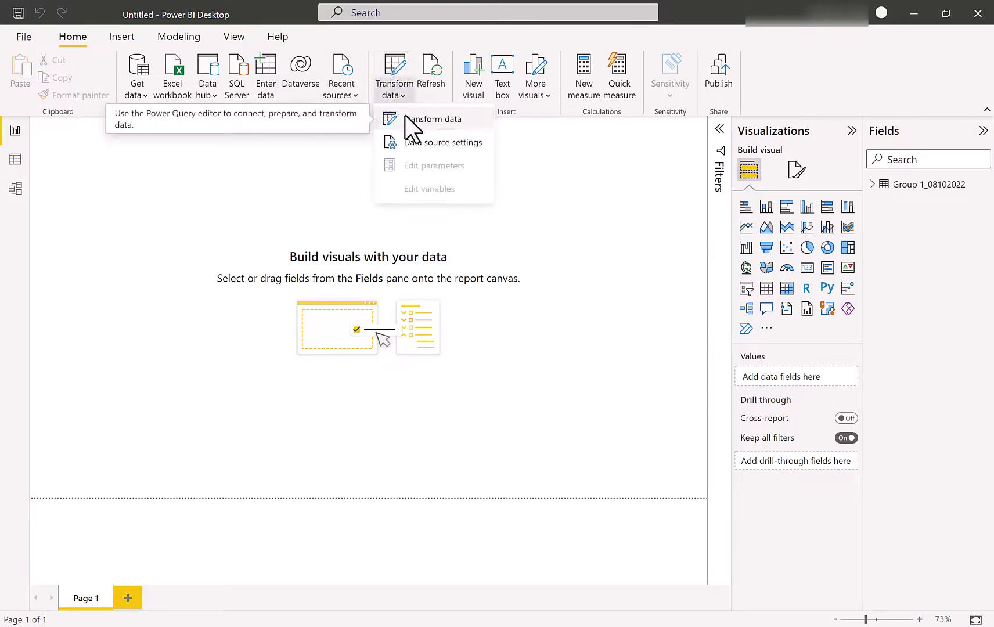
{"action": "left_click", "coordinate": [410, 118]}
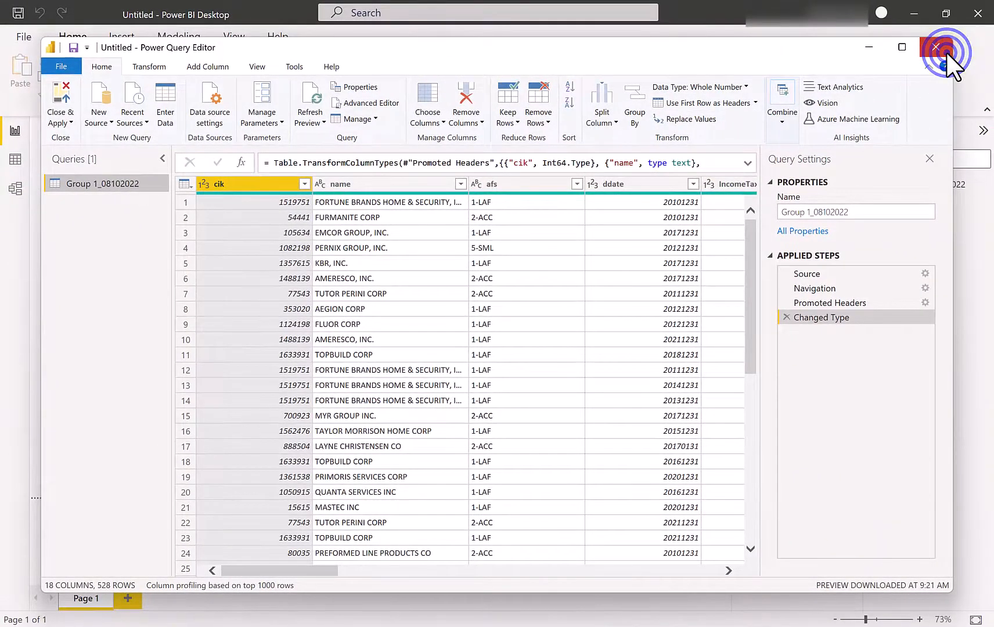
{"action": "left_click", "coordinate": [947, 52]}
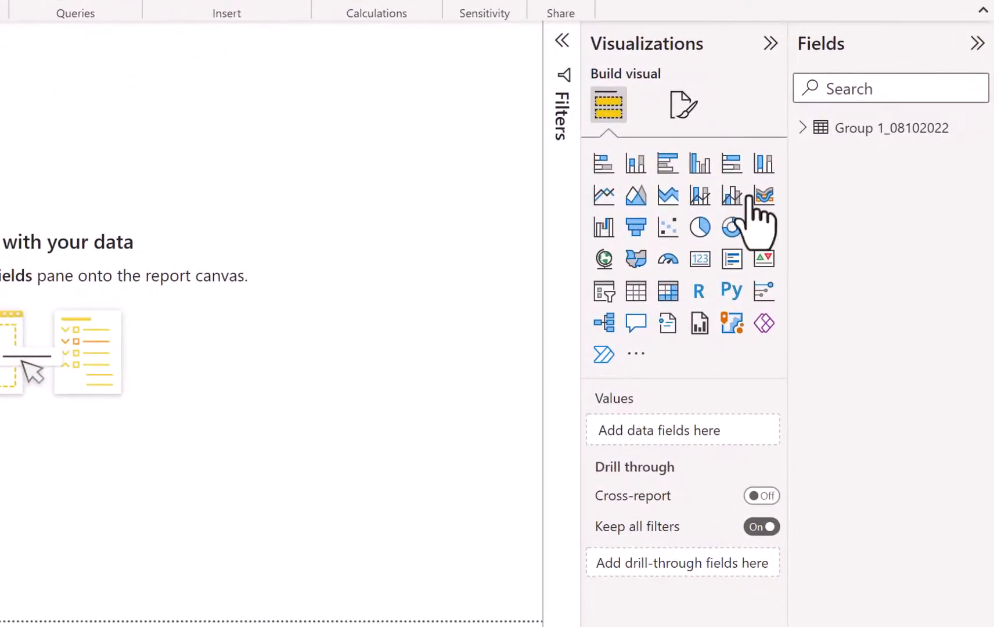
Expand Group 1_08102022 in the Fields pane to show fields like Pretax Income, and expand Filters
{"action": "left_click", "coordinate": [802, 128]}
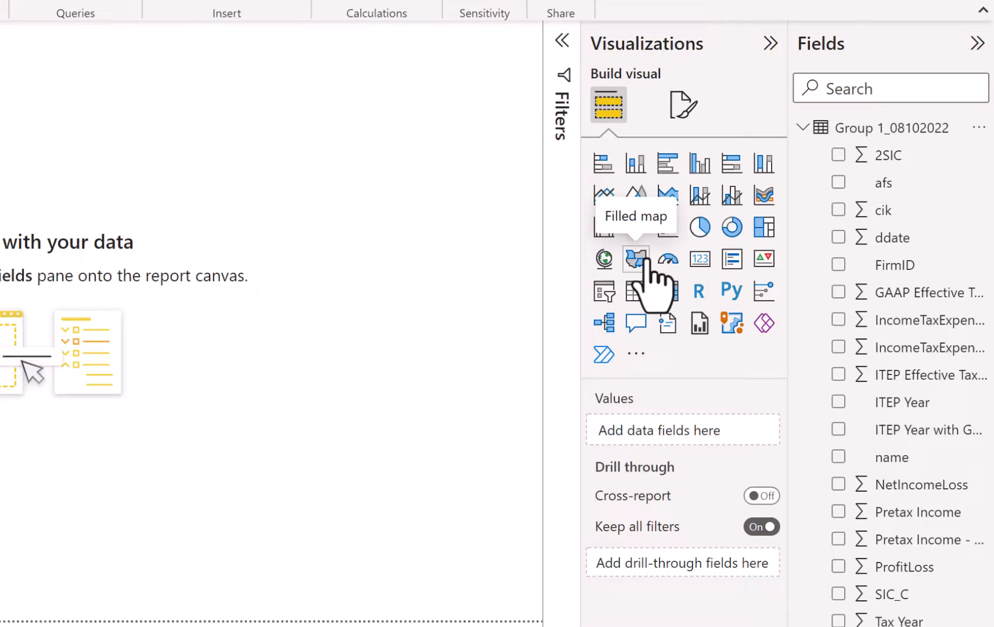
{"action": "left_click", "coordinate": [562, 42]}
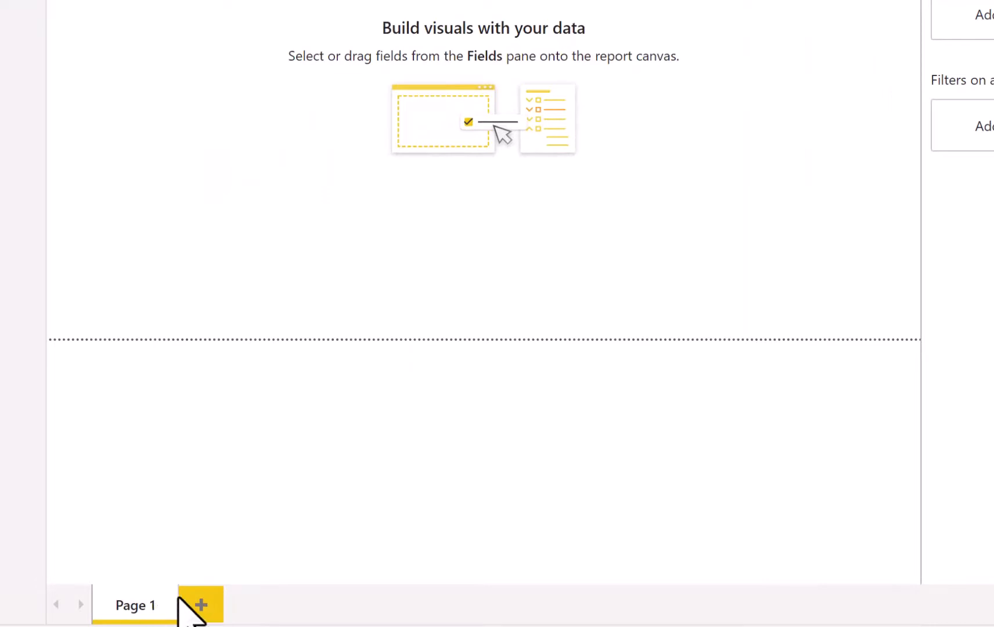
{"action": "left_click", "coordinate": [197, 605]}
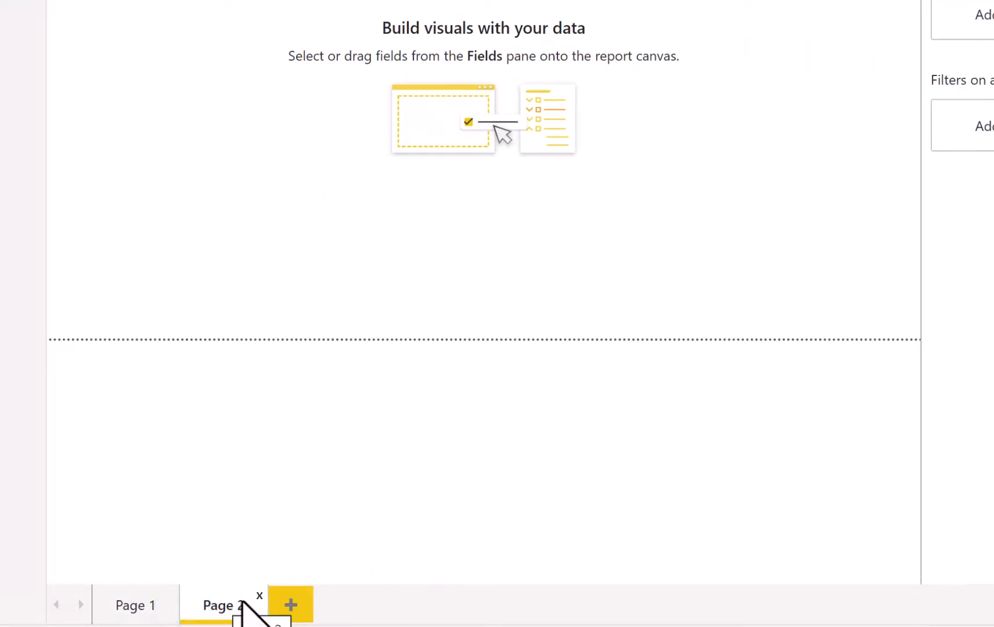
{"action": "left_click", "coordinate": [261, 594]}
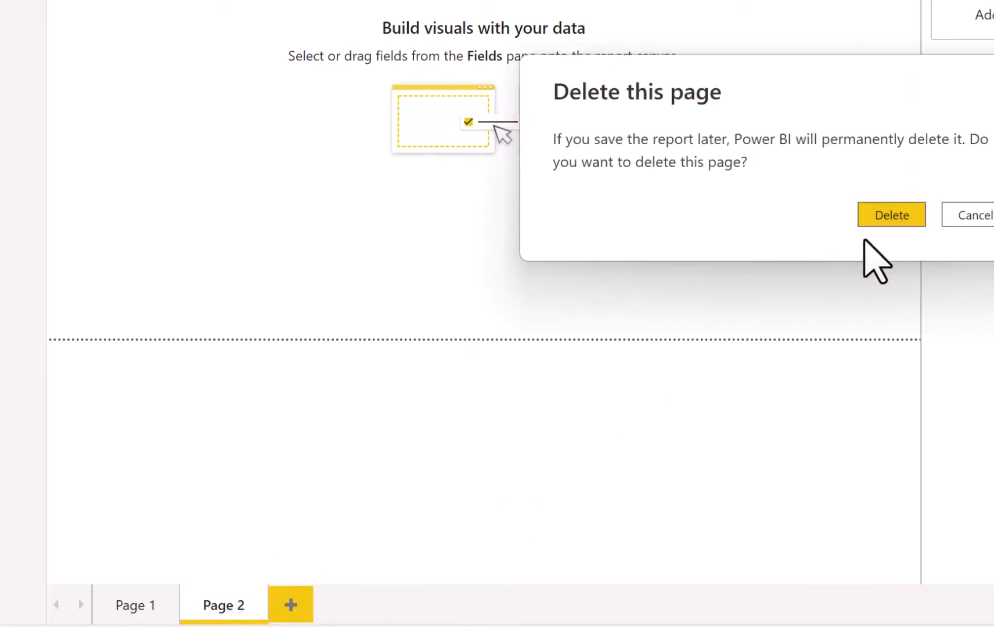
{"action": "left_click", "coordinate": [892, 215]}
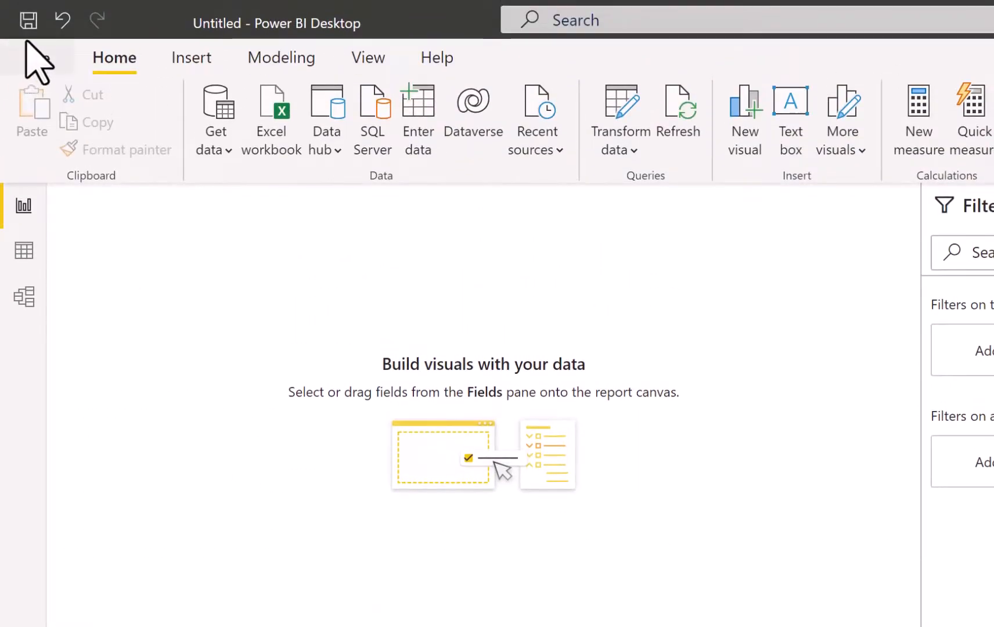
Save the report as a .pbix file named with the user's name followed by Group1_08282022
{"action": "left_click", "coordinate": [33, 56]}
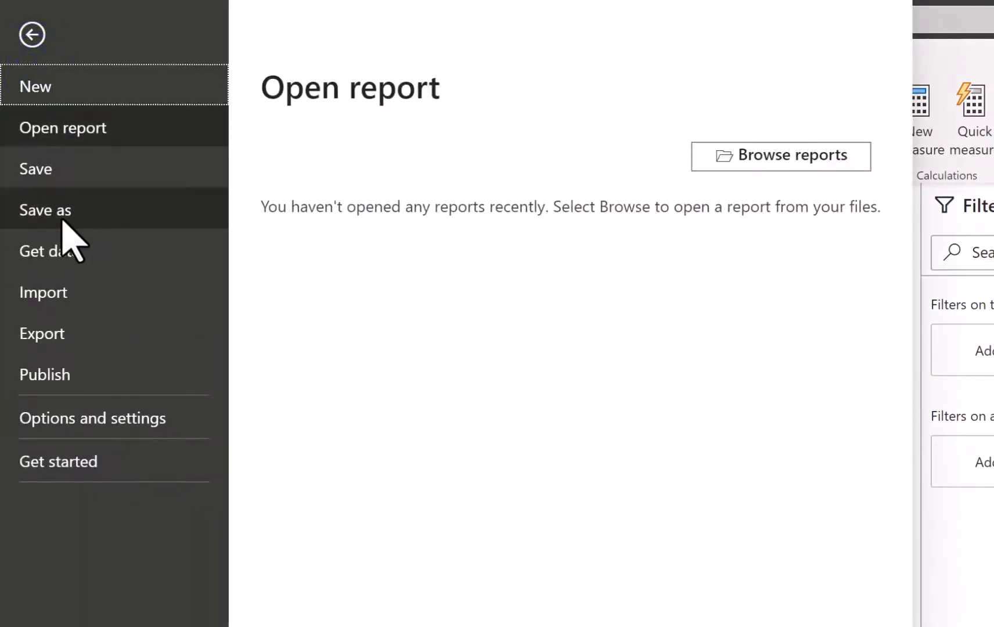
{"action": "left_click", "coordinate": [61, 221]}
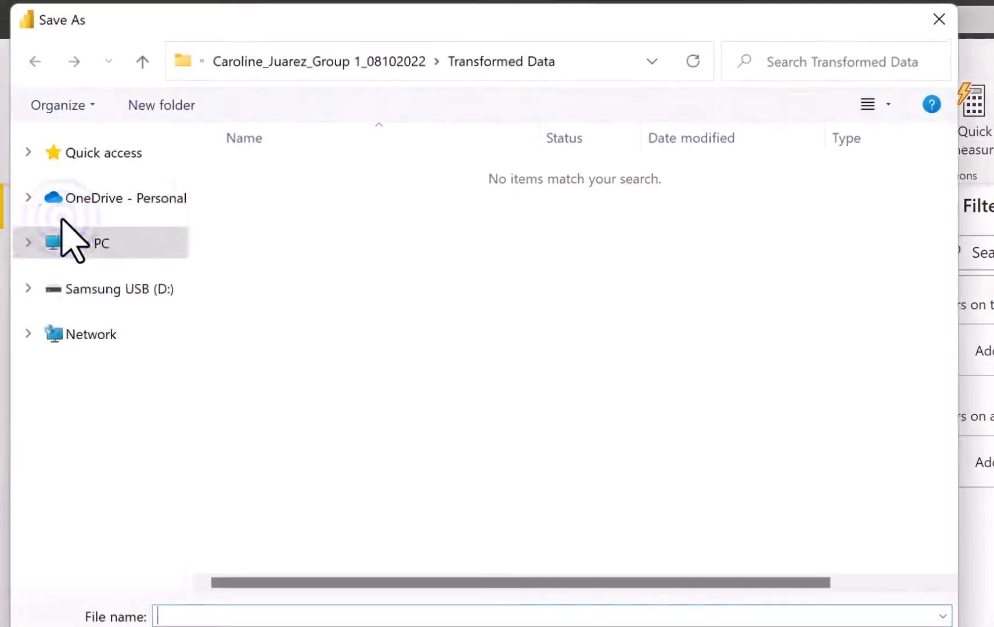
{"action": "left_click", "coordinate": [61, 224]}
{"action": "left_click", "coordinate": [133, 316]}
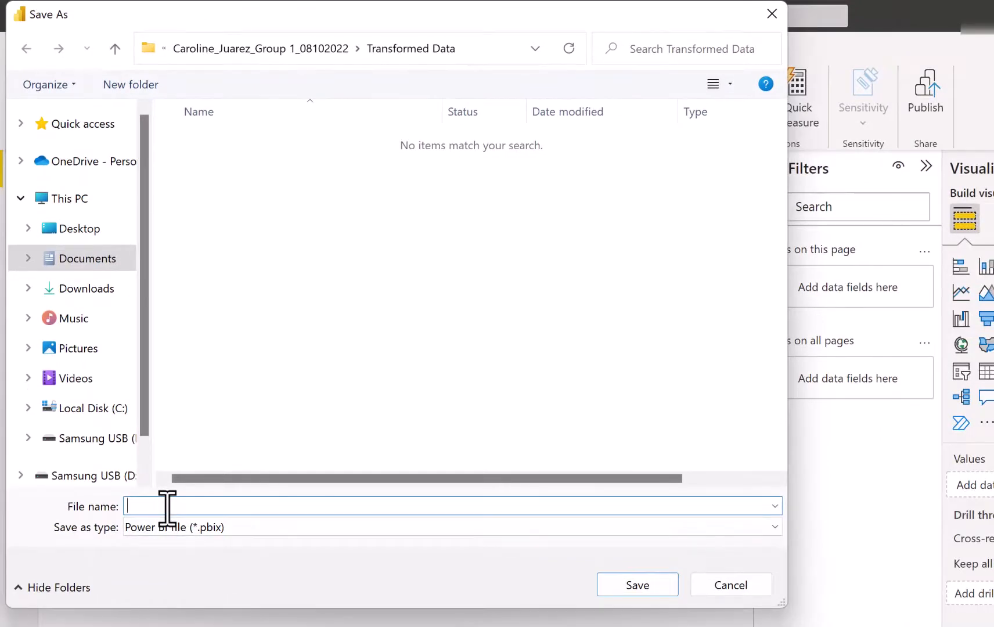
{"action": "type", "text": "Caroni"}
{"action": "key", "text": "BackSpace"}
{"action": "key", "text": "BackSpace"}
{"action": "key", "text": "BackSpace"}
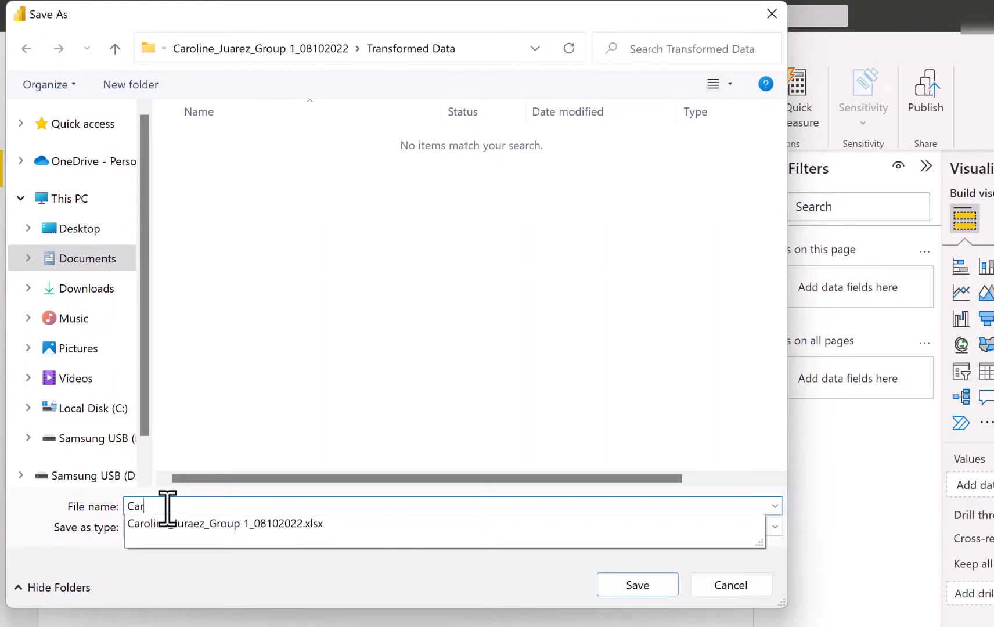
{"action": "type", "text": "oline_Juarez_Group"}
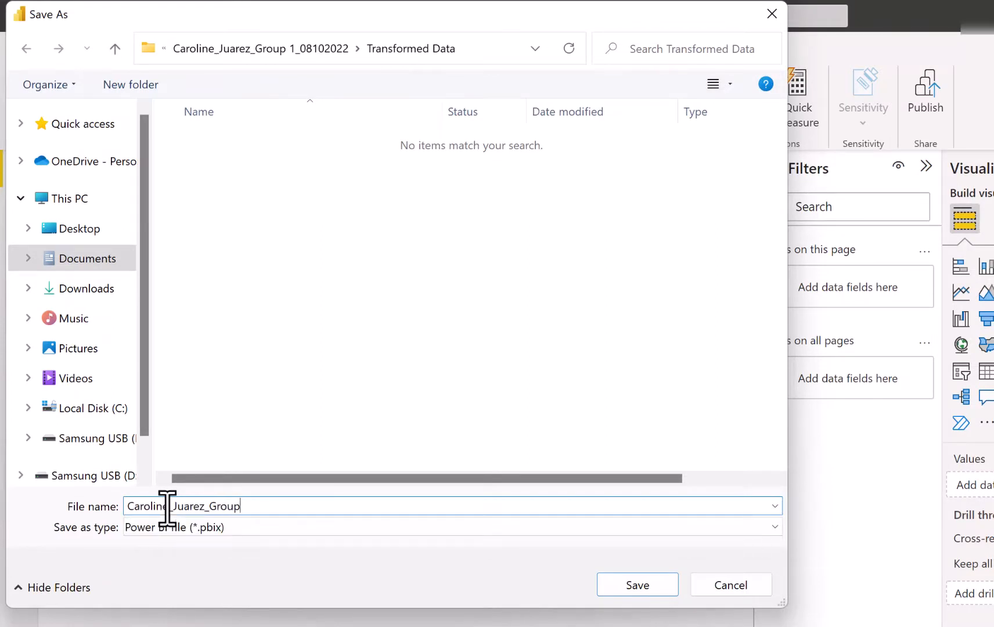
{"action": "type", "text": "1_08282022"}
{"action": "left_click", "coordinate": [637, 585]}
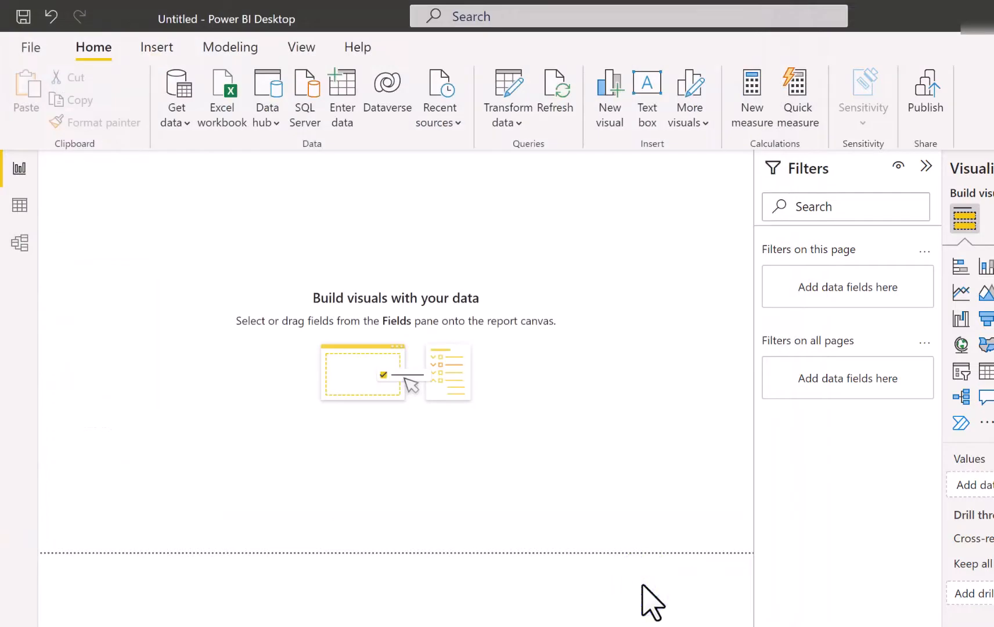